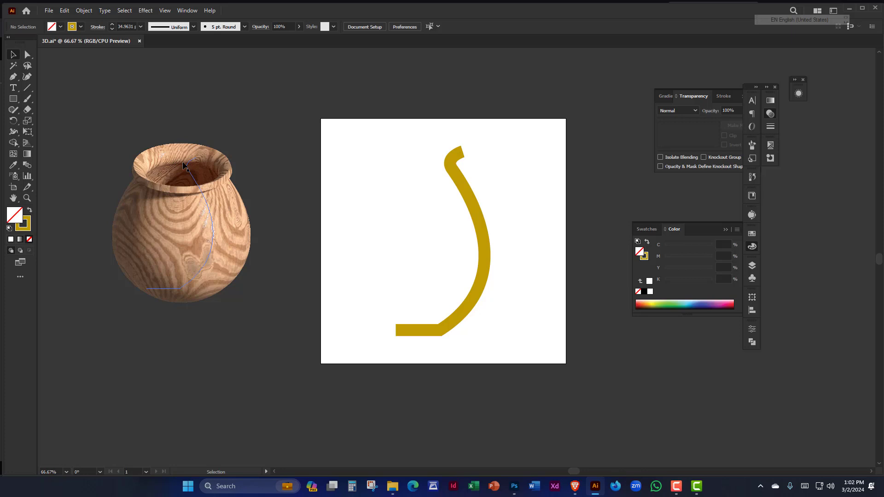
- Select the gold vase profile path on the artboard and set its stroke weight to 35 pt
drag(495, 128, 372, 208)
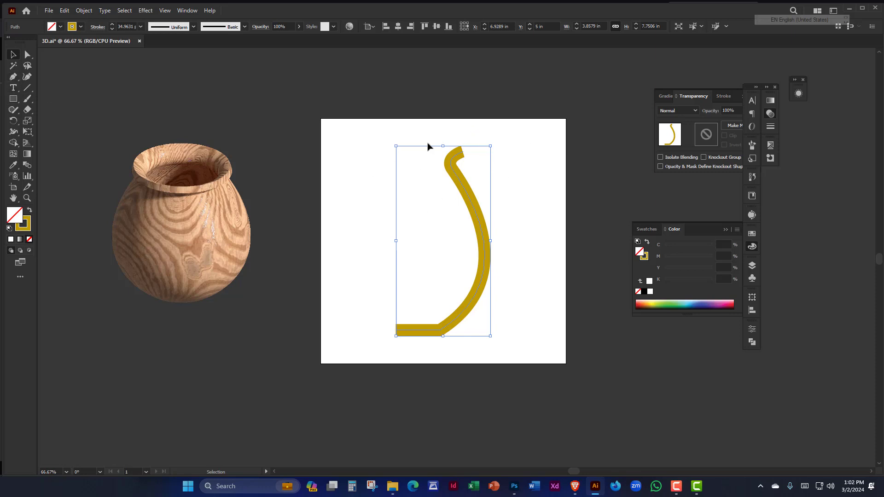
drag(314, 92, 507, 225)
click(377, 139)
key(space)
drag(278, 174, 320, 176)
drag(388, 120, 586, 249)
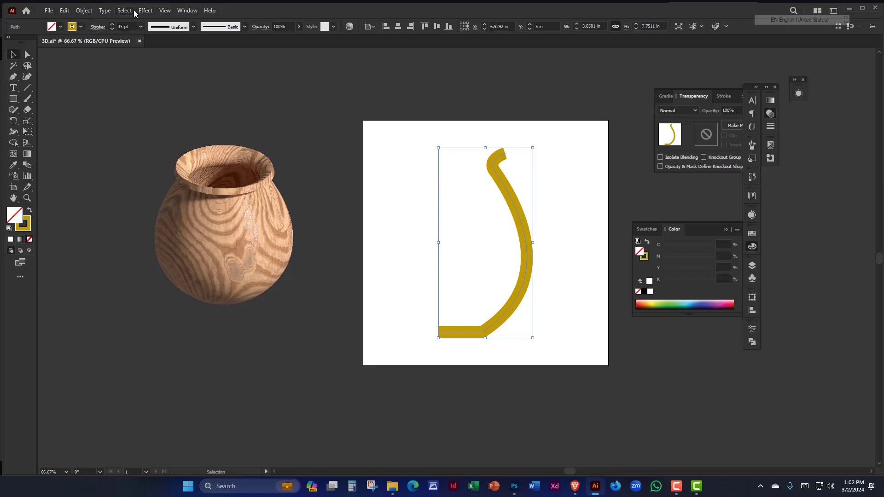
- Apply the 3D Revolve effect to the gold profile path and move its settings clear of the resulting pot
click(145, 11)
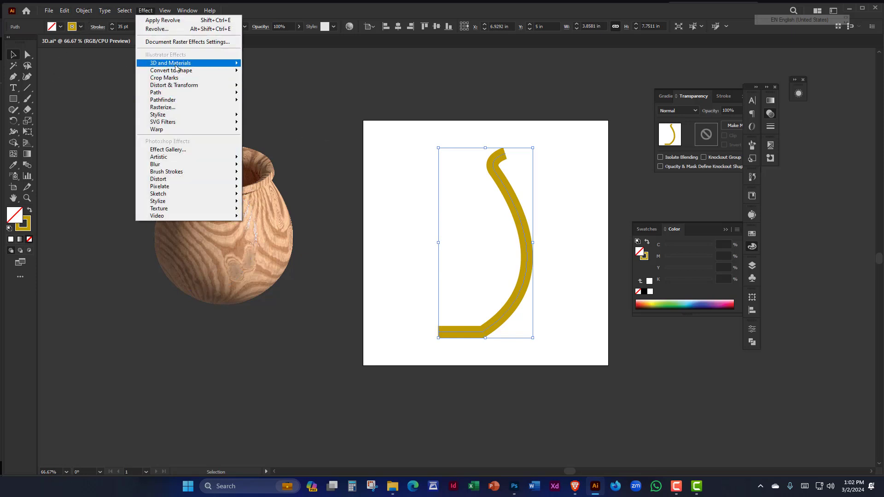
mouse_move(175, 67)
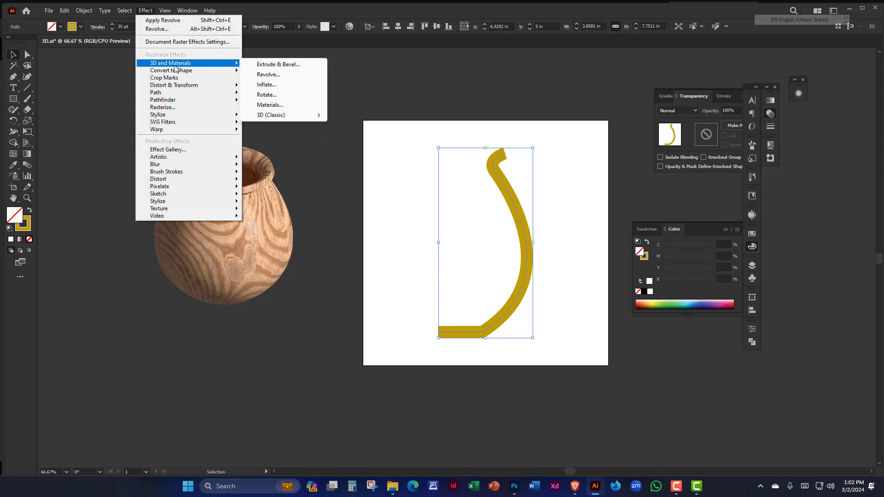
click(268, 75)
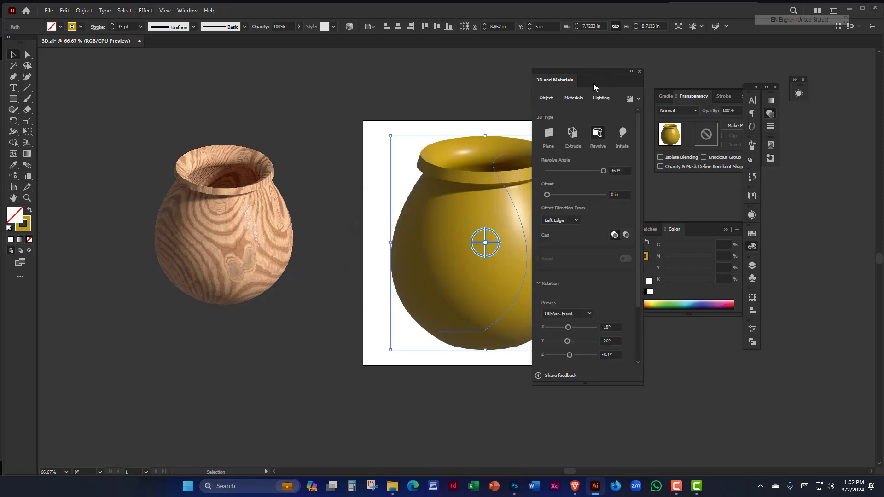
drag(590, 69, 676, 73)
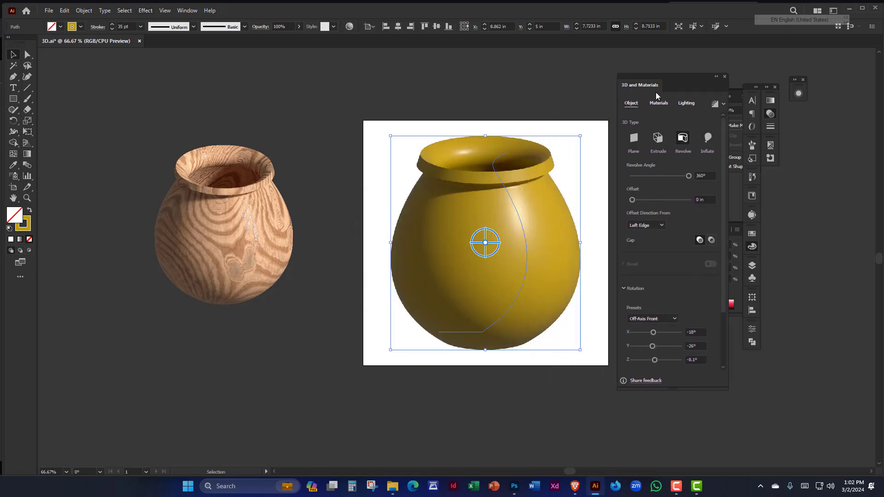
drag(533, 132, 458, 114)
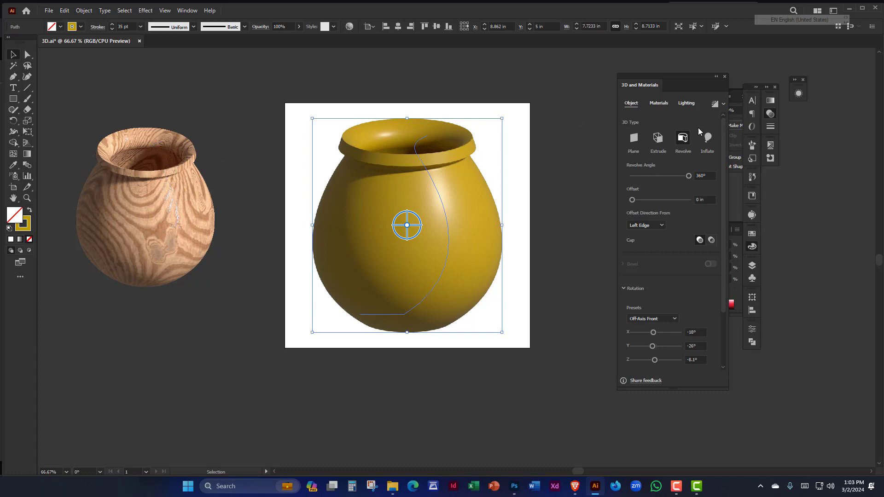
- Apply the Larch Wood Varnished material from the Adobe Substance Materials to the revolved pot
click(658, 102)
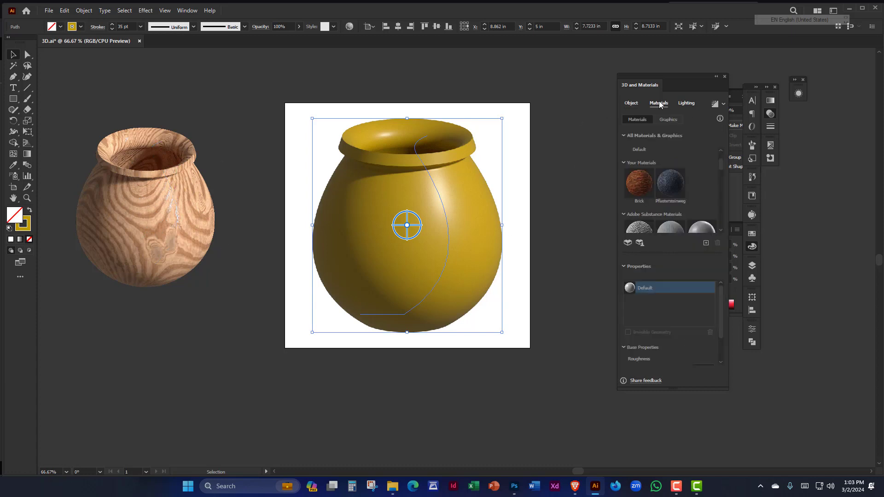
scroll(677, 182, down, 6)
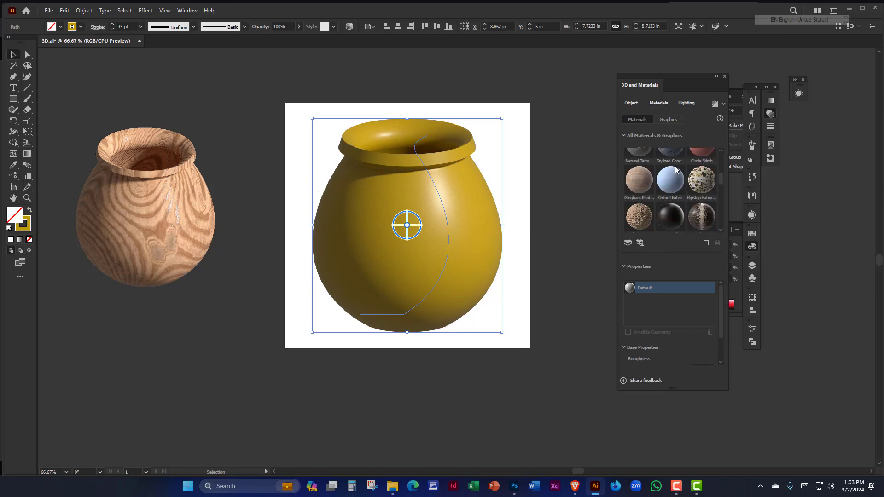
scroll(678, 172, down, 8)
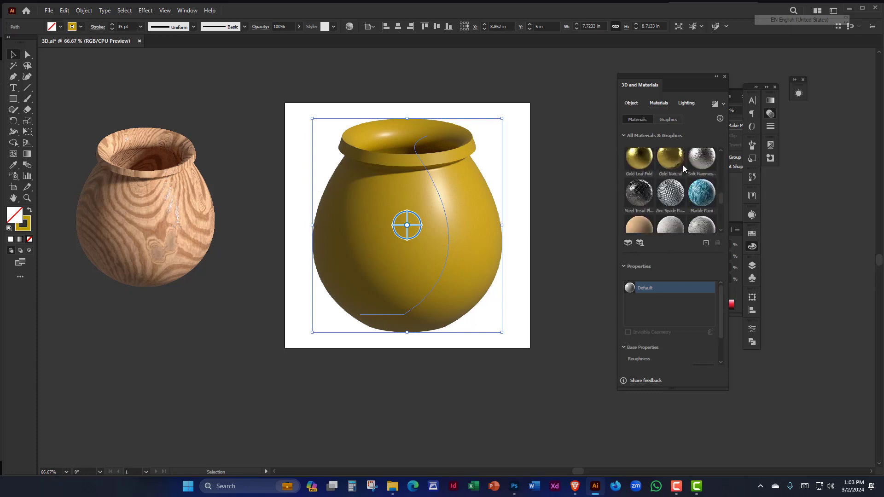
scroll(684, 167, down, 2)
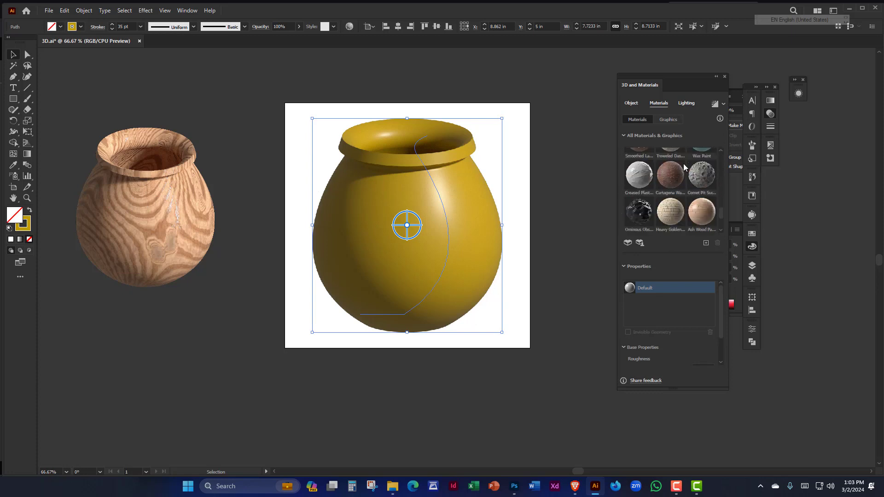
scroll(684, 168, down, 3)
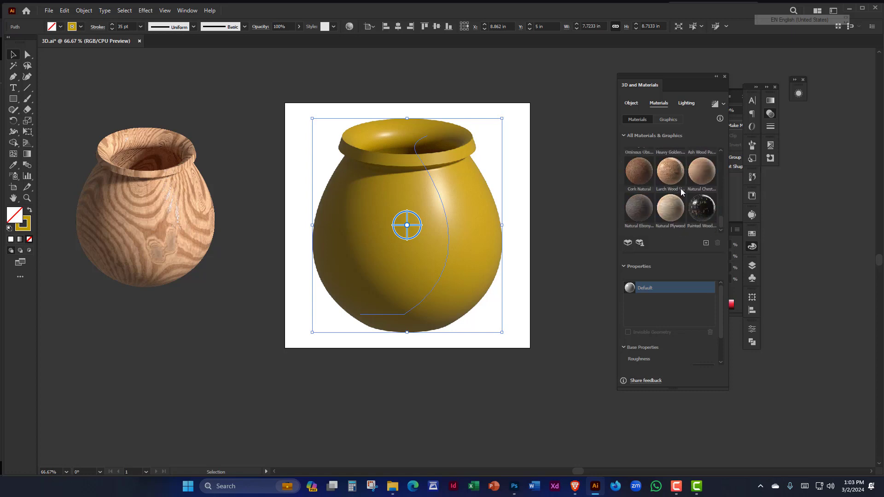
click(672, 174)
click(672, 172)
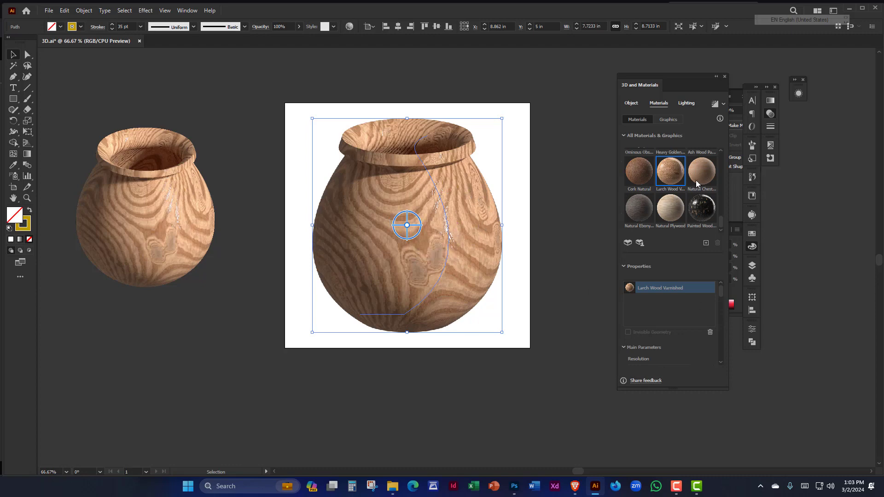
scroll(696, 184, up, 10)
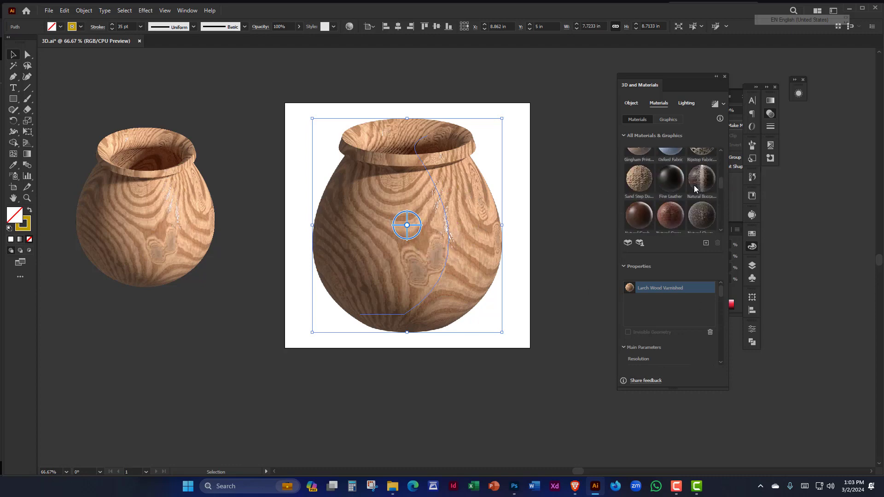
scroll(672, 186, down, 10)
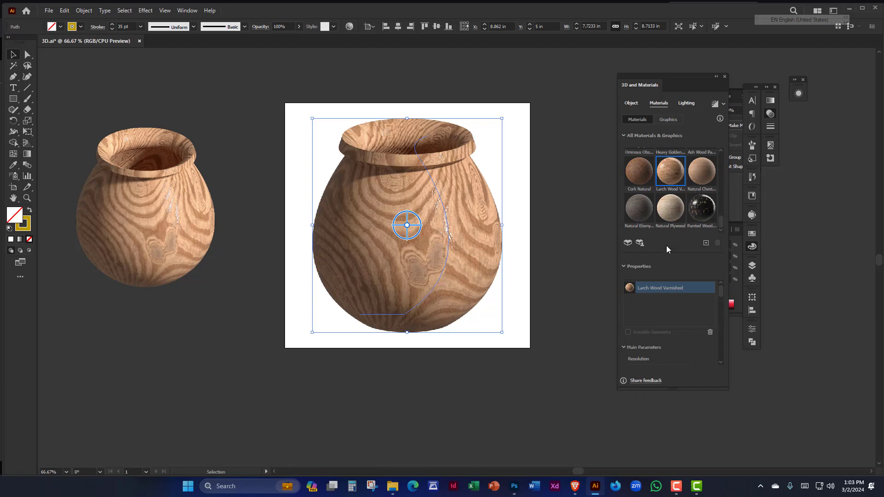
click(639, 243)
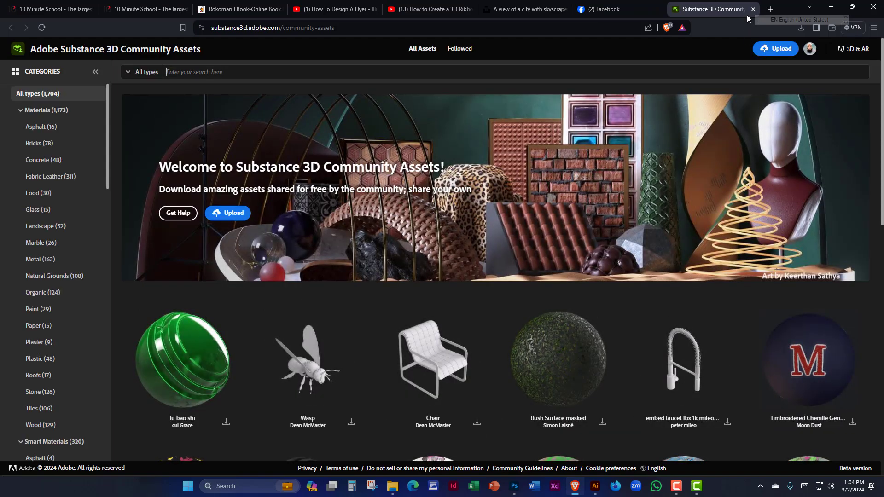
click(753, 9)
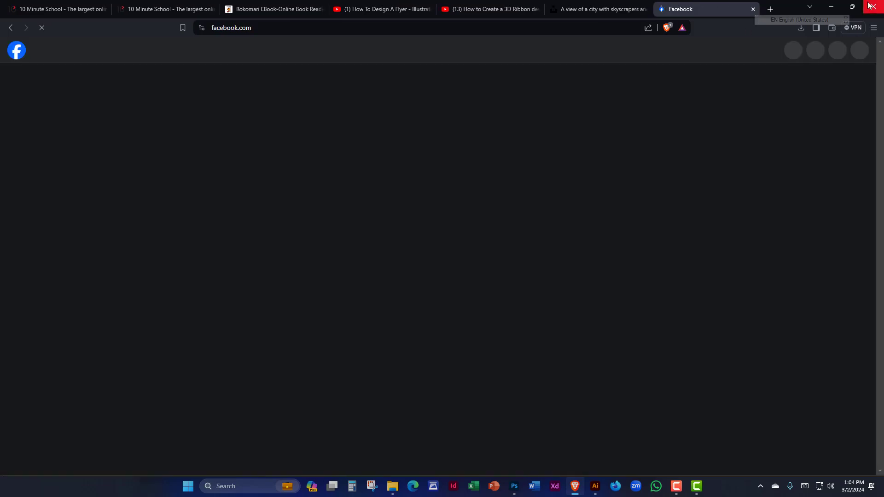
click(832, 6)
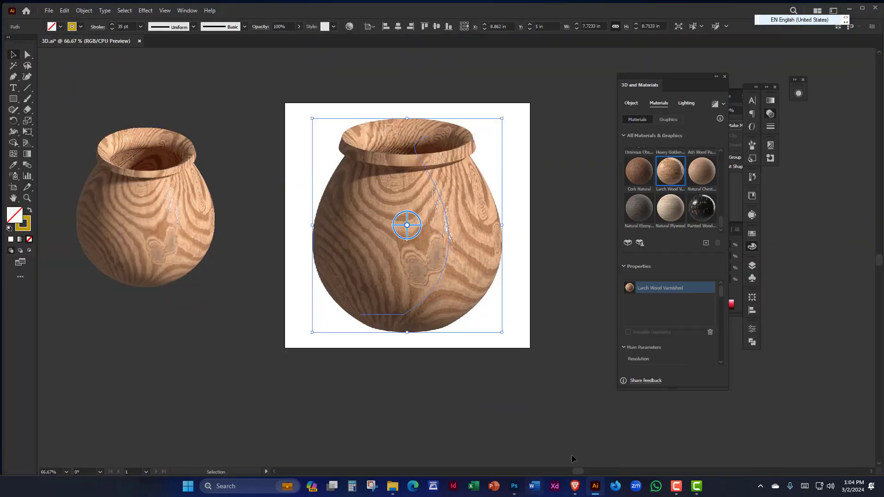
- Open the Substance 3D community assets site in the browser and browse the assets for the Old Castle Wall material
click(639, 242)
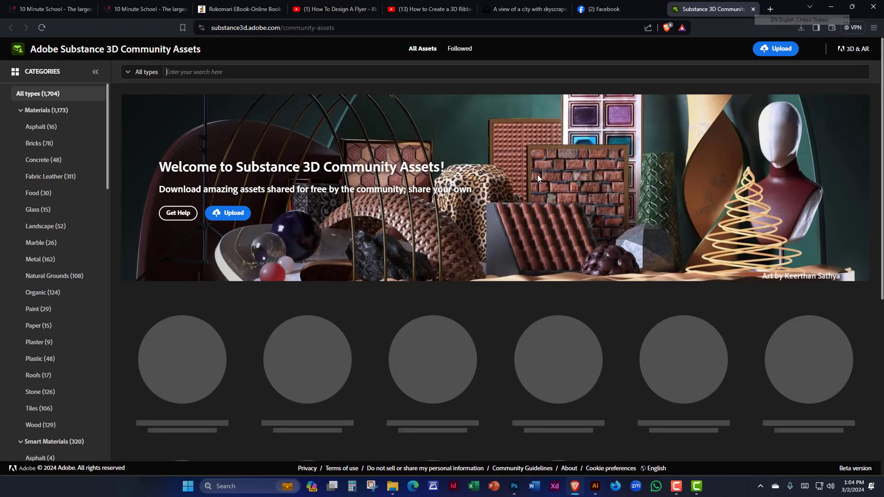
scroll(339, 225, down, 2)
scroll(339, 225, down, 8)
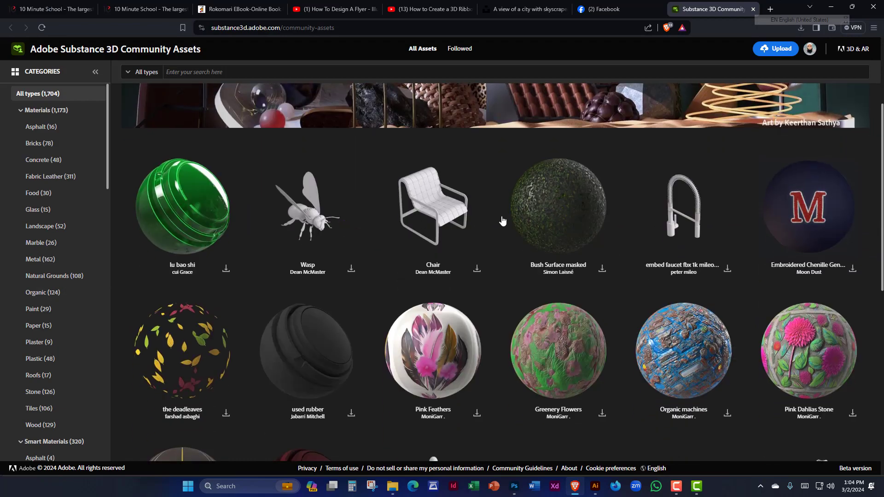
scroll(258, 223, down, 10)
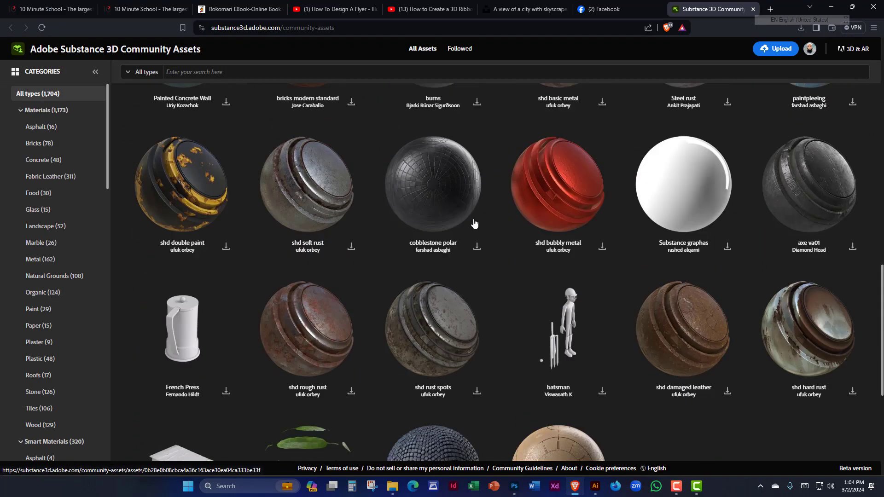
scroll(339, 225, down, 15)
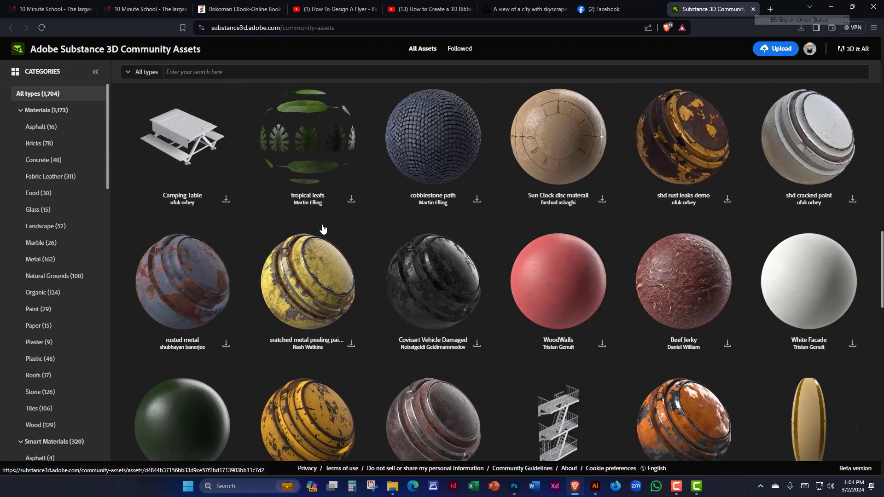
scroll(313, 220, down, 5)
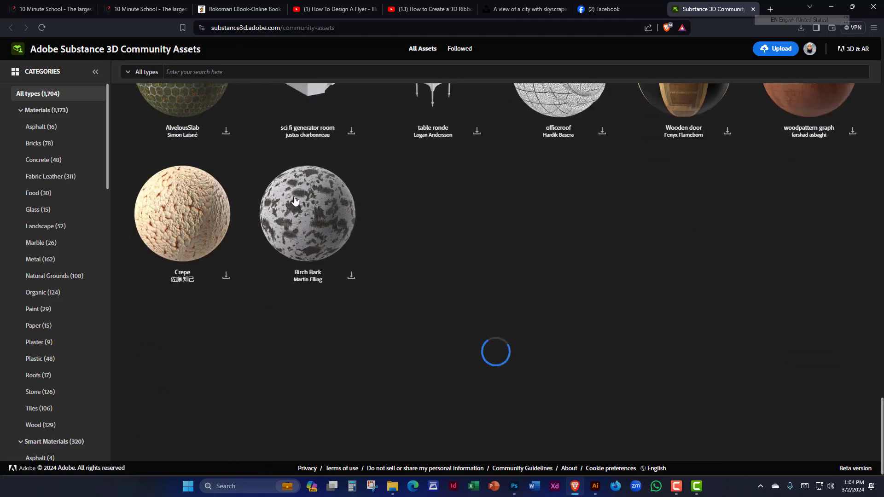
scroll(303, 219, down, 3)
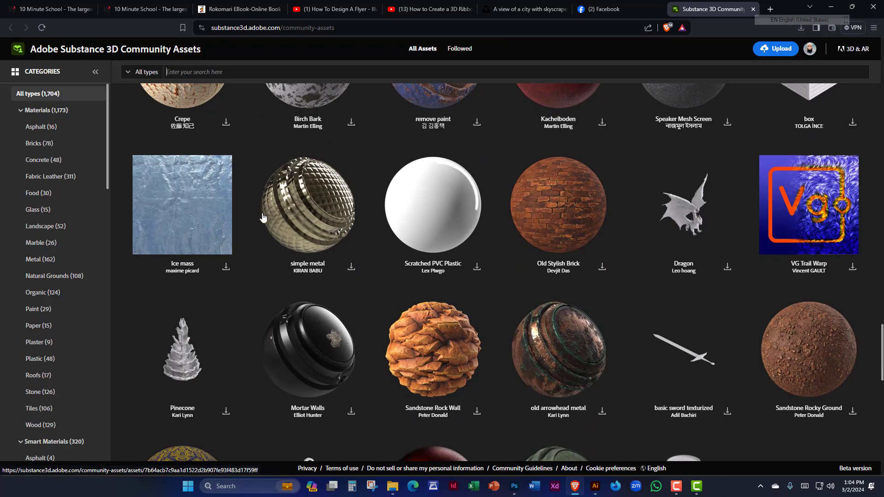
scroll(263, 217, down, 7)
scroll(262, 217, down, 10)
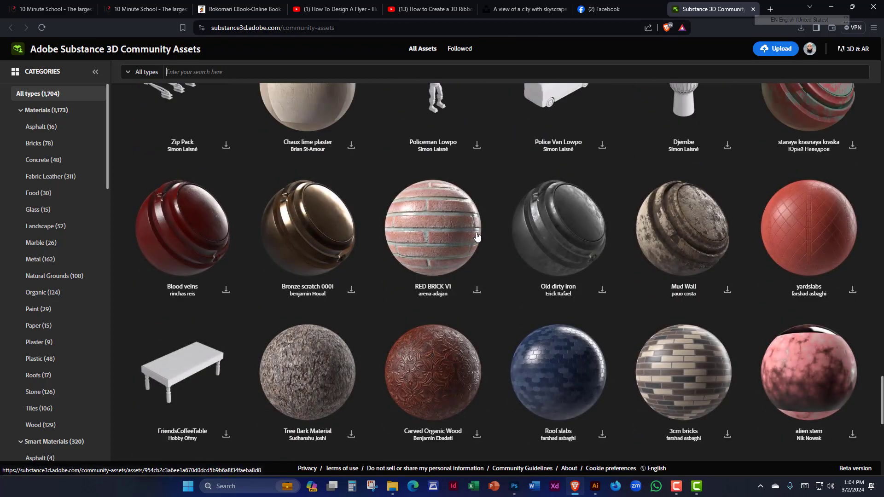
scroll(479, 216, down, 3)
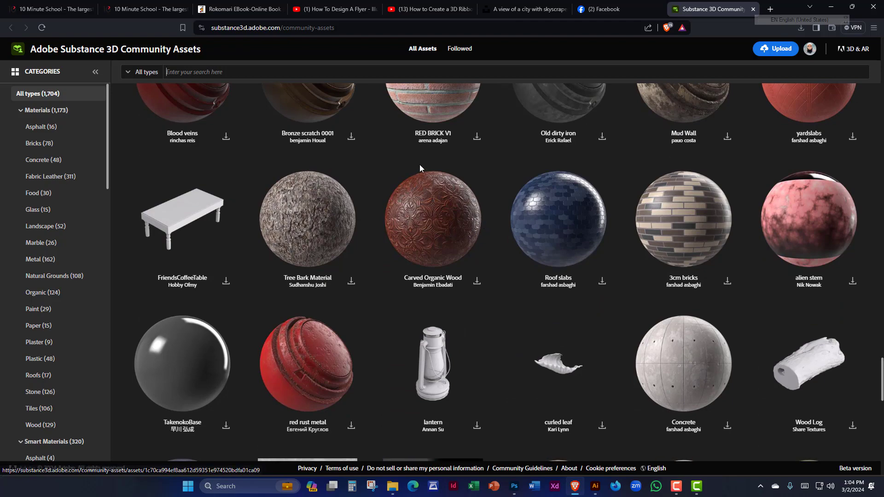
scroll(419, 164, down, 6)
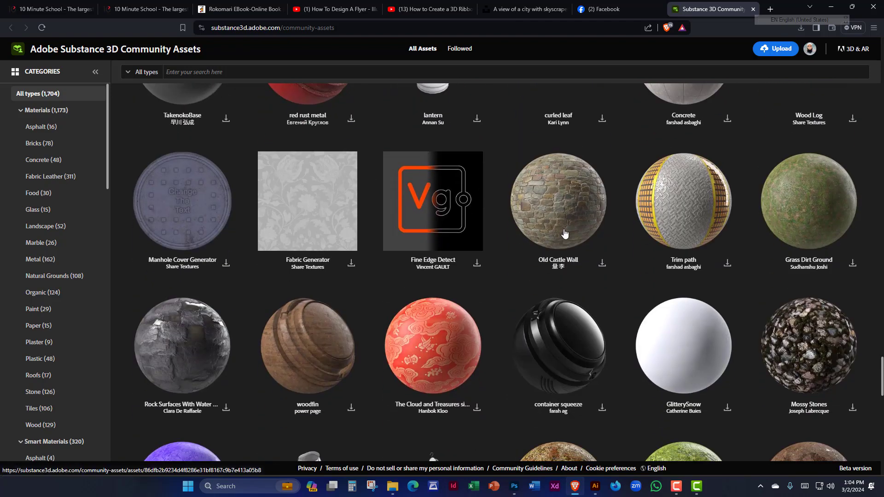
- Download the Old Castle Wall material as brick_bonus_castle_wall.sbsar into the Documents folder
click(602, 266)
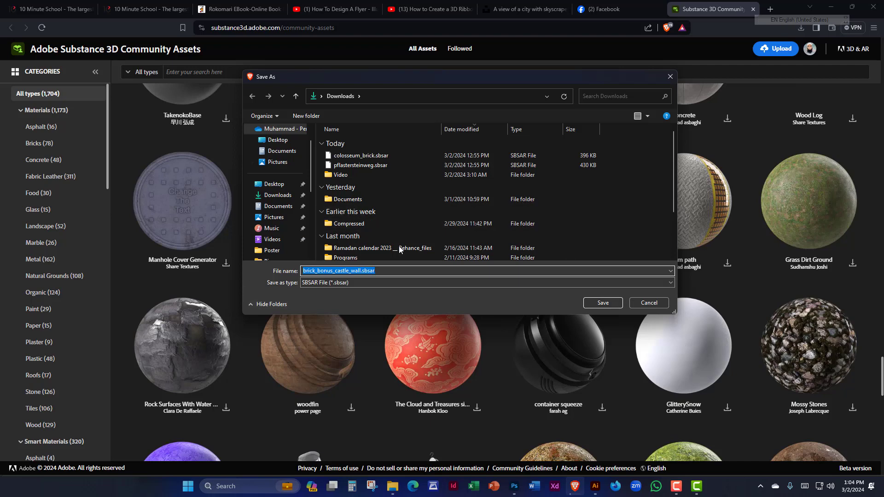
click(278, 195)
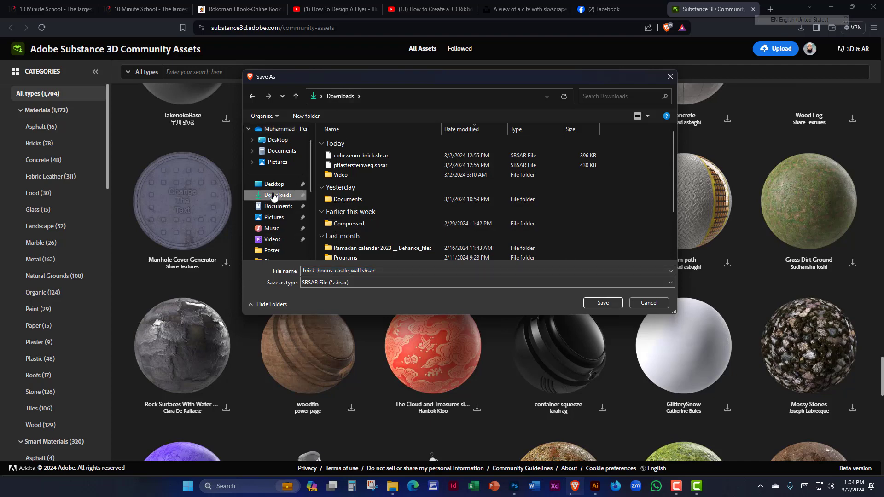
click(279, 206)
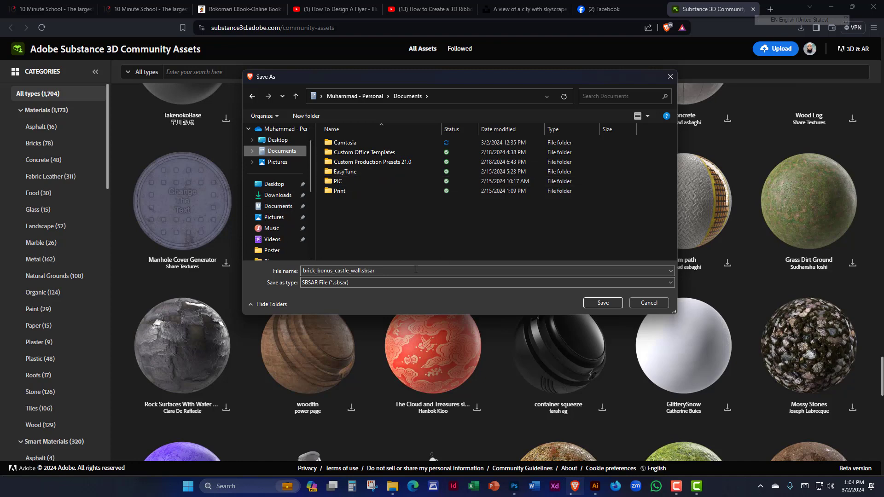
click(603, 303)
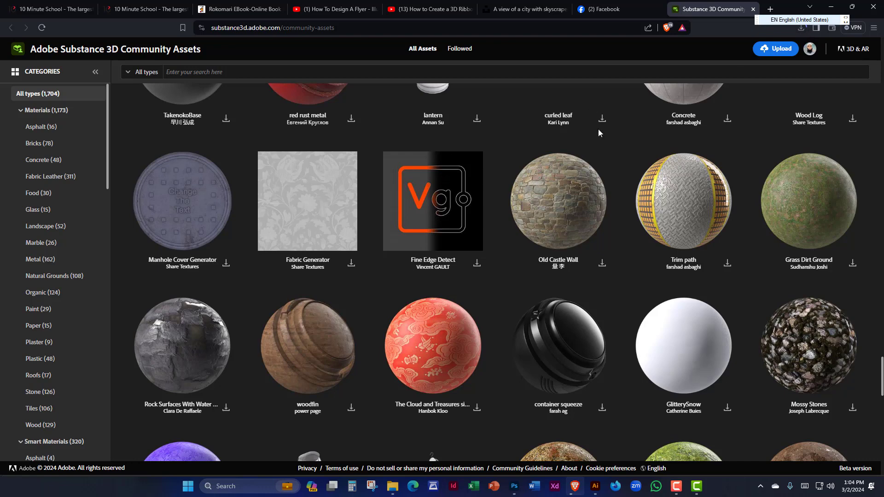
drag(757, 20, 597, 11)
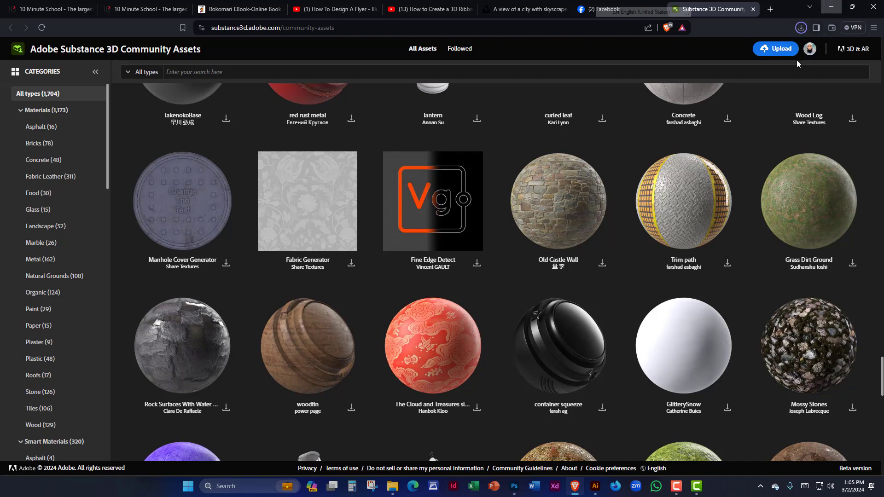
- Return to Illustrator and add brick_bonus_castle_wall.sbsar from the Documents folder to the available materials
click(827, 7)
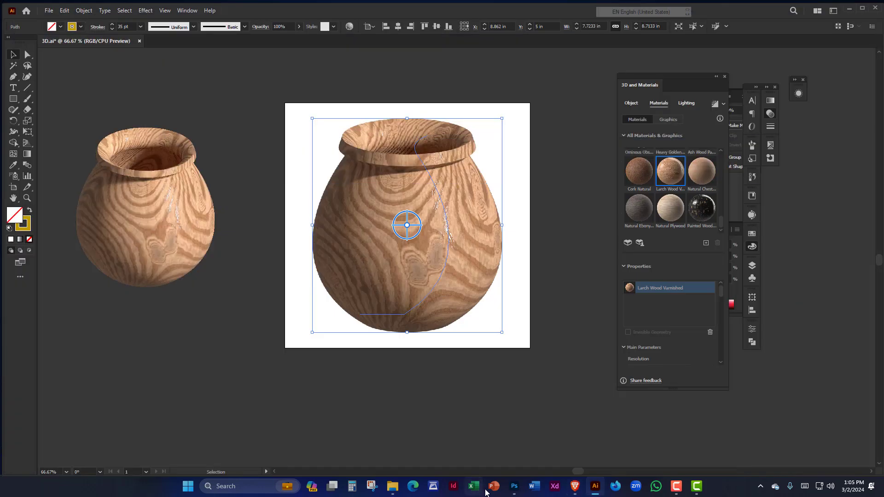
click(705, 243)
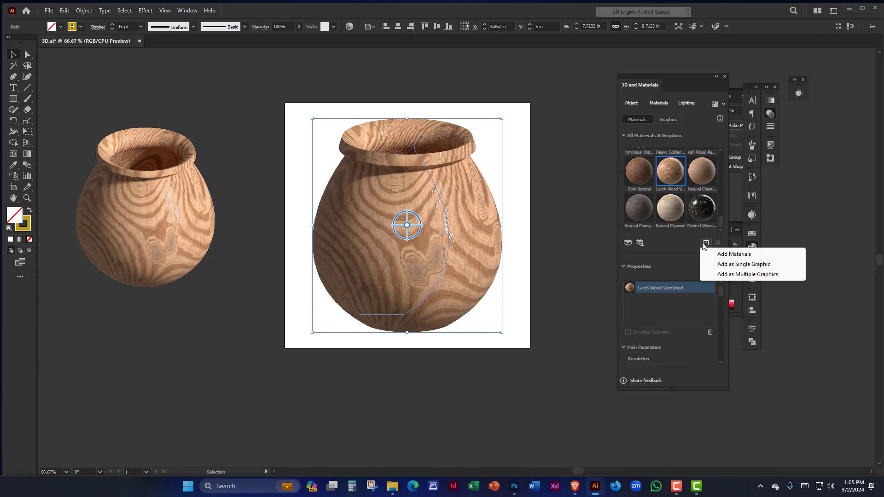
click(724, 256)
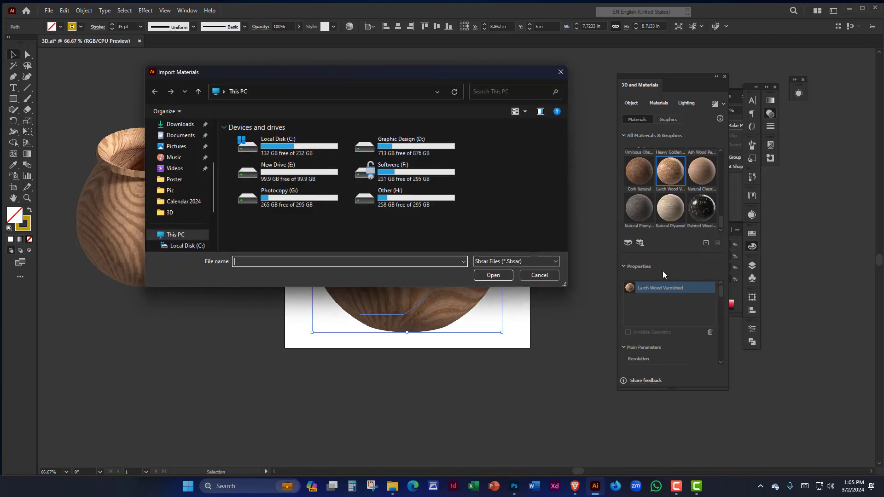
scroll(189, 188, down, 2)
scroll(186, 213, up, 5)
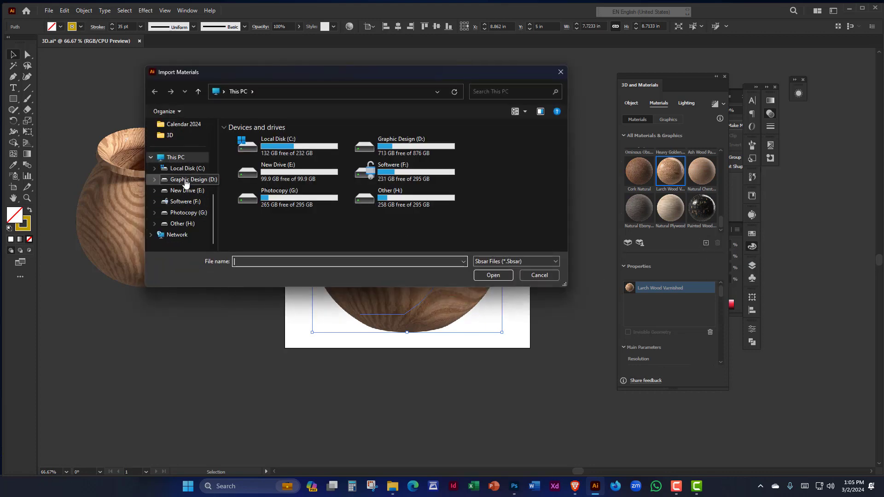
click(184, 171)
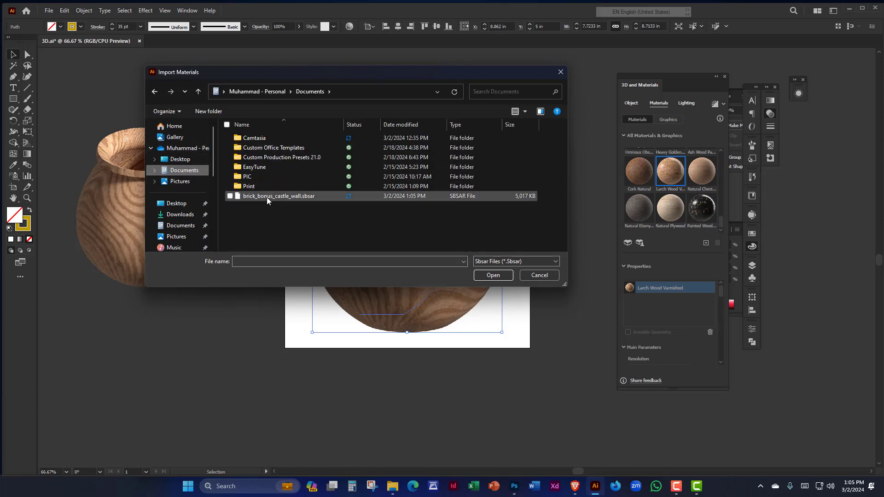
click(294, 198)
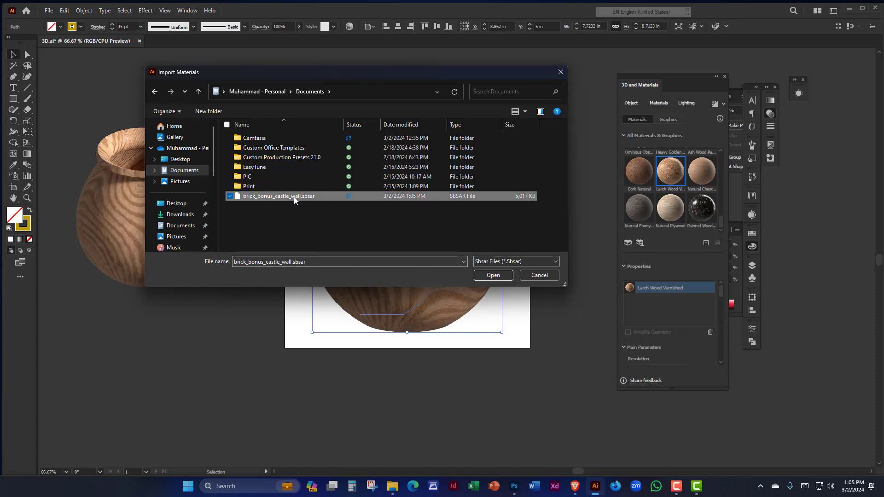
click(491, 277)
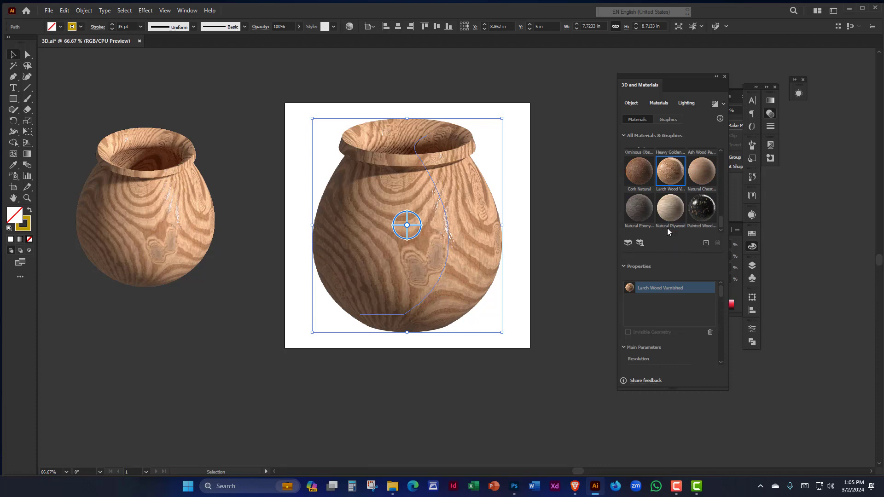
- Locate Old Castle Wall under Your Materials, and check its downloaded file in the browser's recent download history
scroll(668, 225, down, 5)
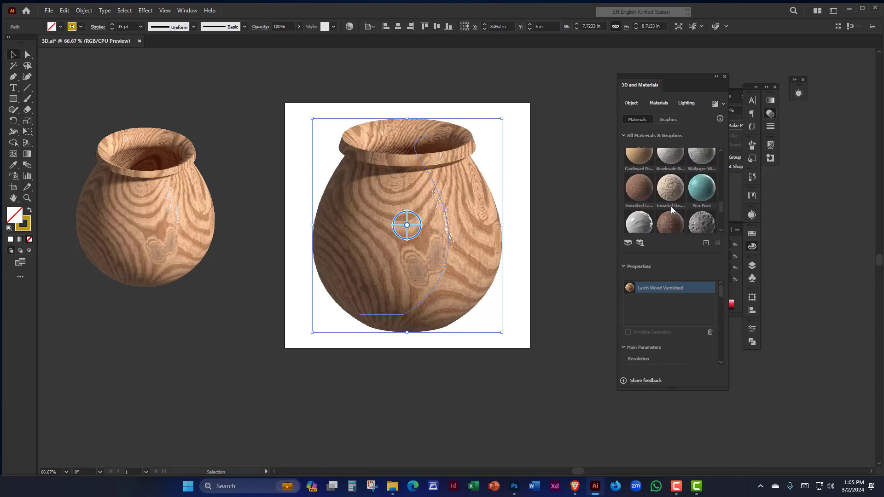
scroll(671, 207, up, 10)
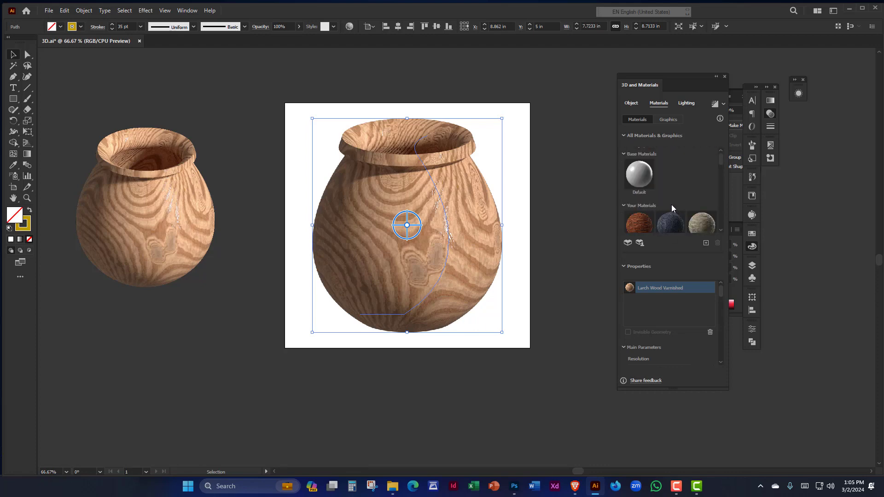
scroll(672, 205, down, 2)
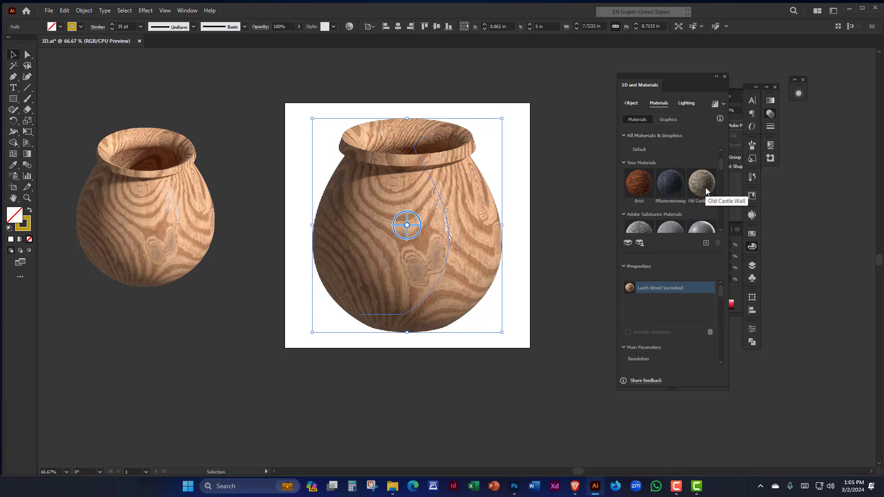
scroll(704, 187, up, 2)
scroll(692, 186, down, 2)
click(576, 491)
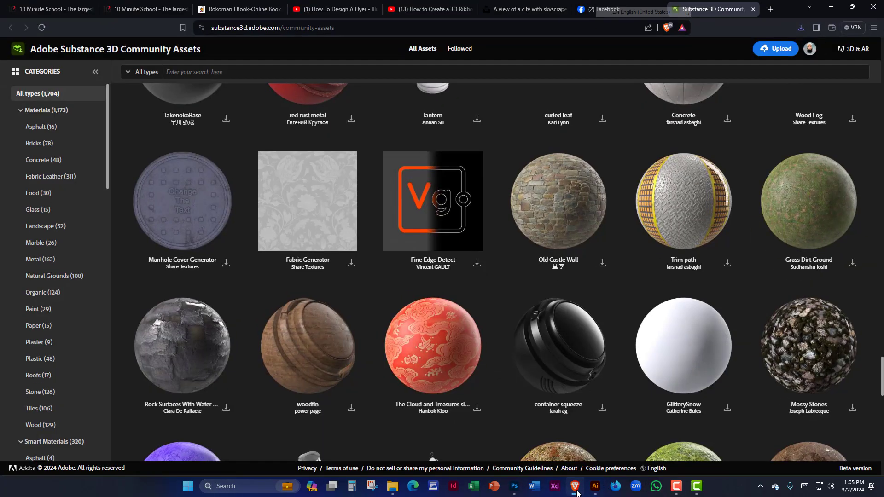
scroll(485, 237, down, 15)
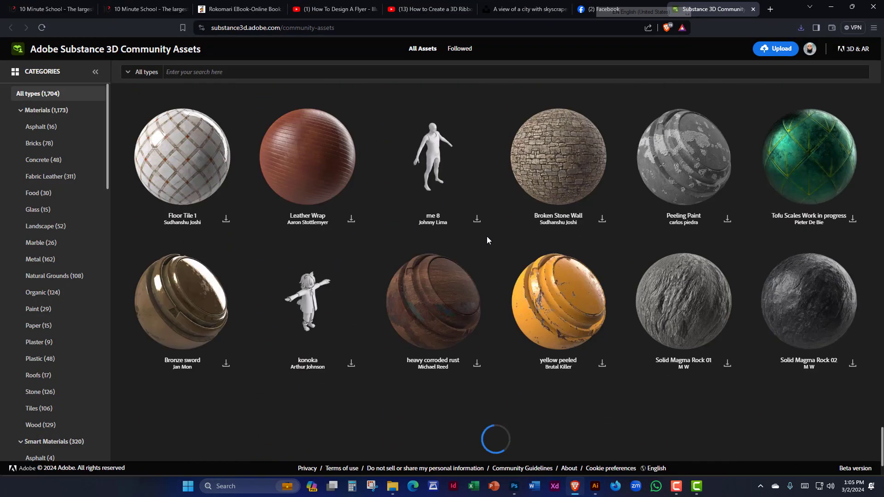
click(801, 27)
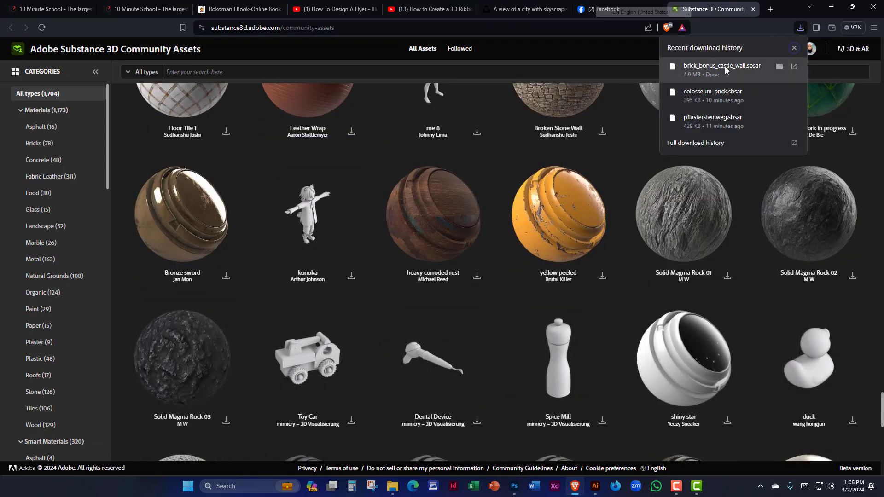
- Switch back to Illustrator, apply the Brick material from Your Materials to the pot on the artboard, and deselect it
click(830, 8)
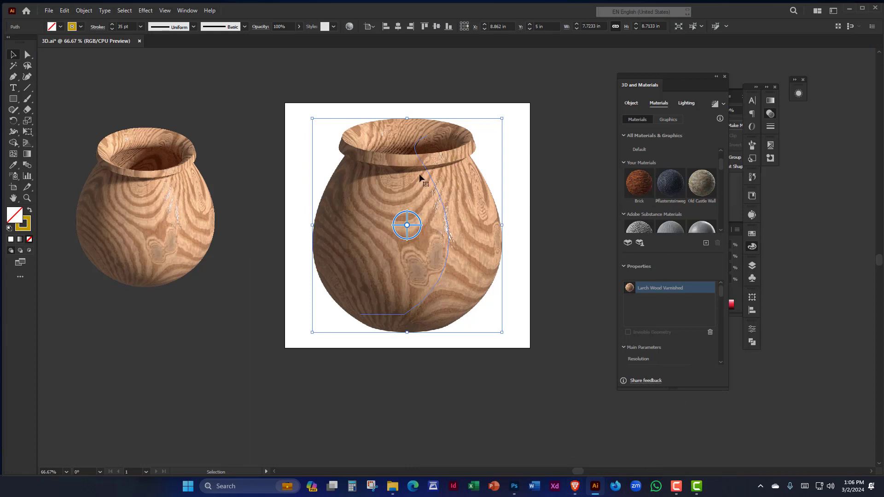
click(636, 184)
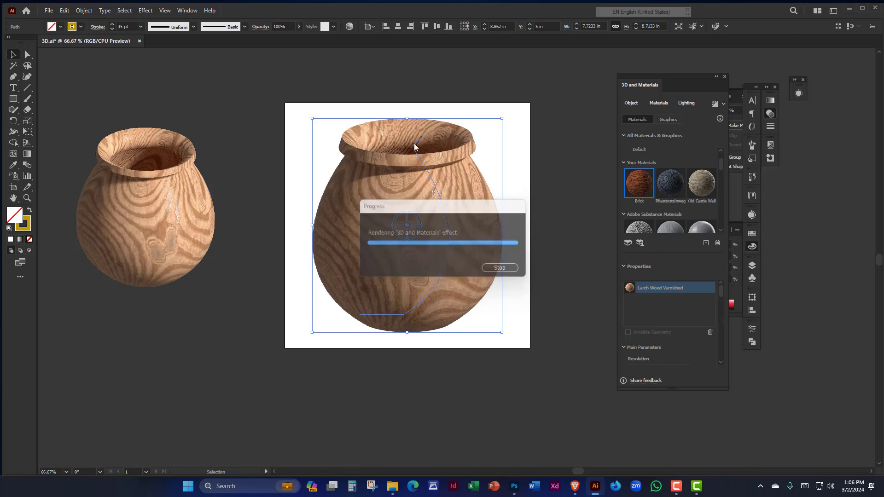
click(563, 177)
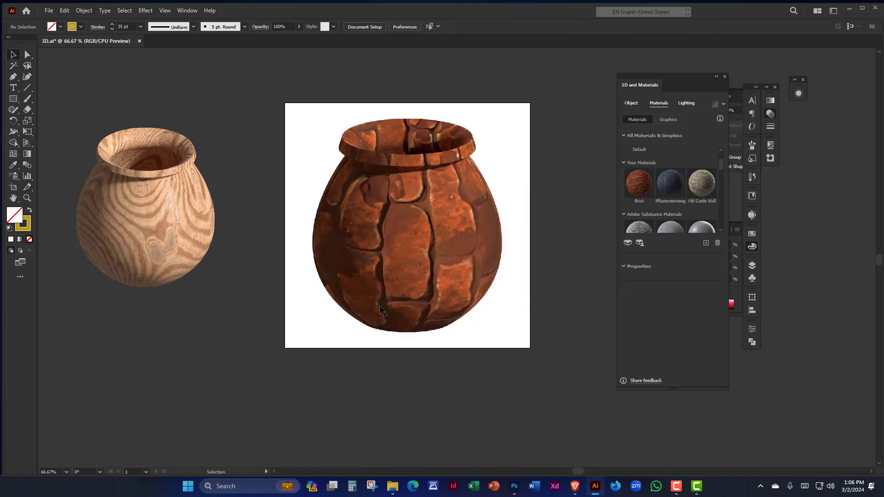